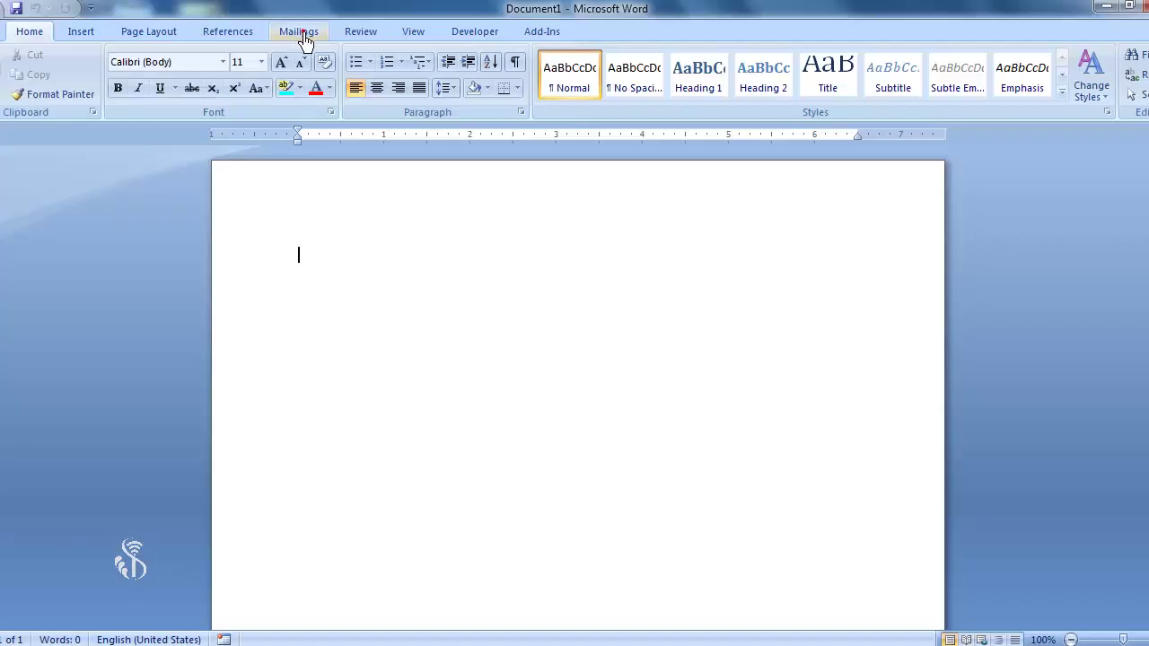
# - Switch to the Mailings tab to reach the mail merge commands
pyautogui.click(301, 34)
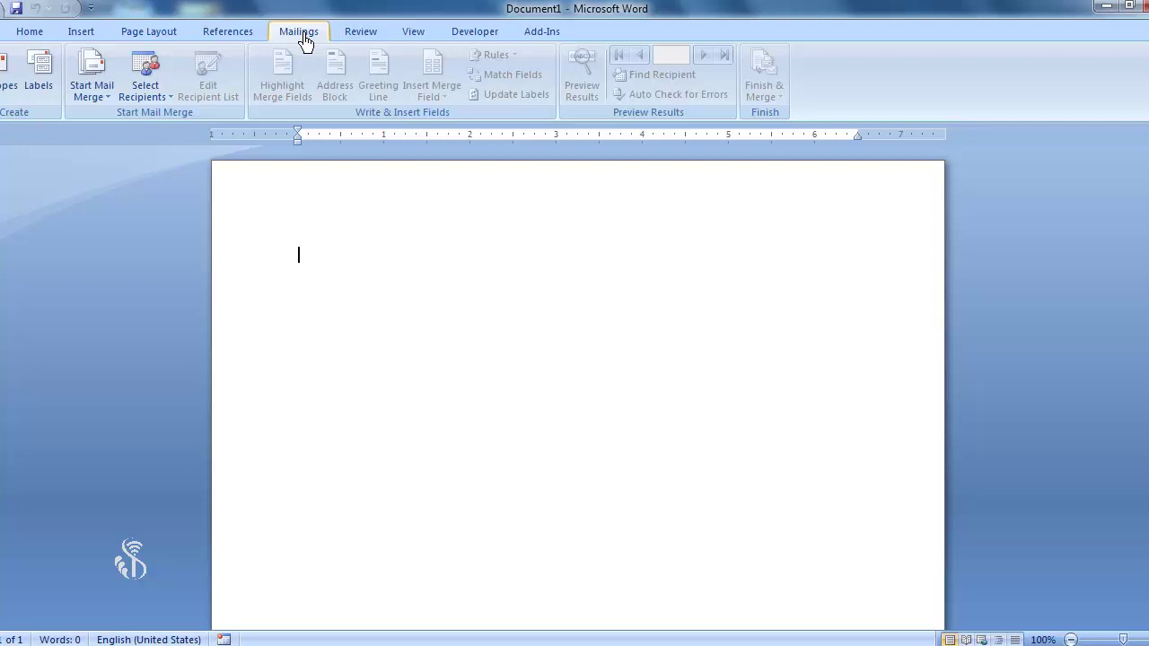
# - Choose Letters from Start Mail Merge as the merge document type
pyautogui.click(108, 100)
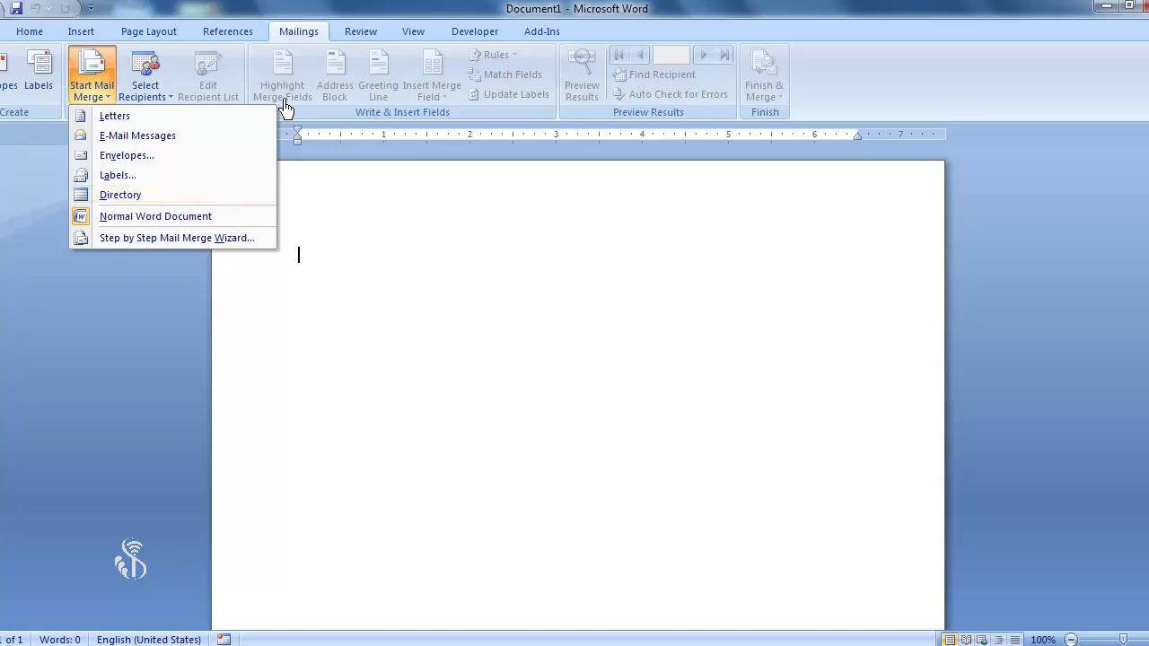
pyautogui.click(115, 116)
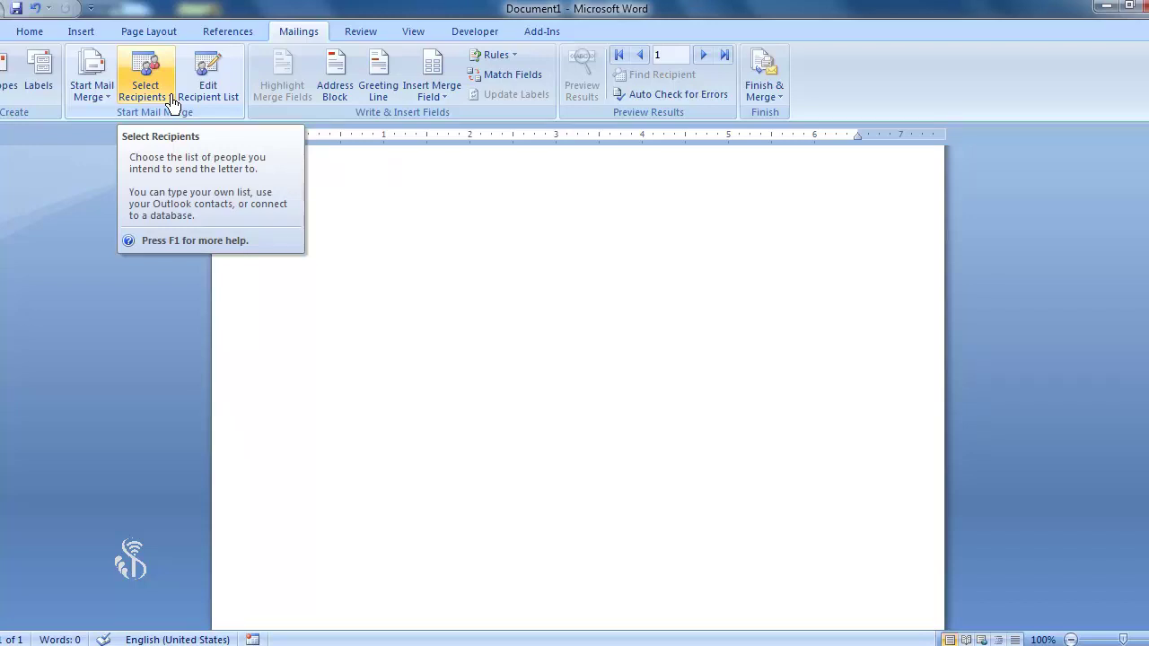
# - Start a new recipient list and fill in the first entry's title, first name and last name
pyautogui.click(173, 104)
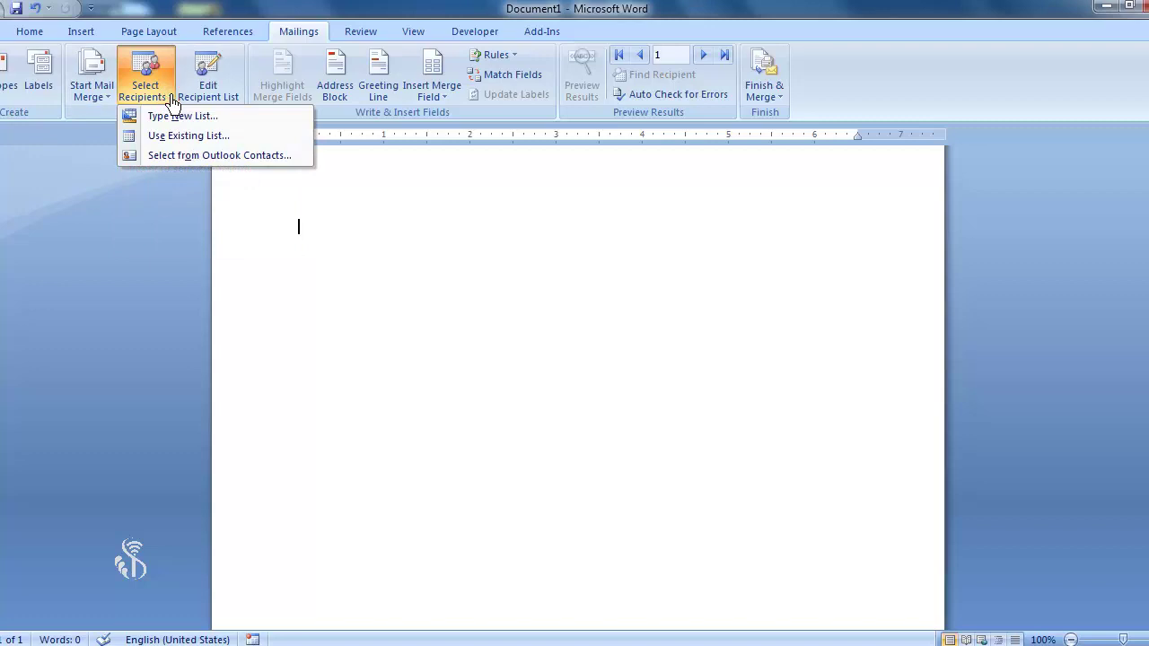
pyautogui.click(228, 120)
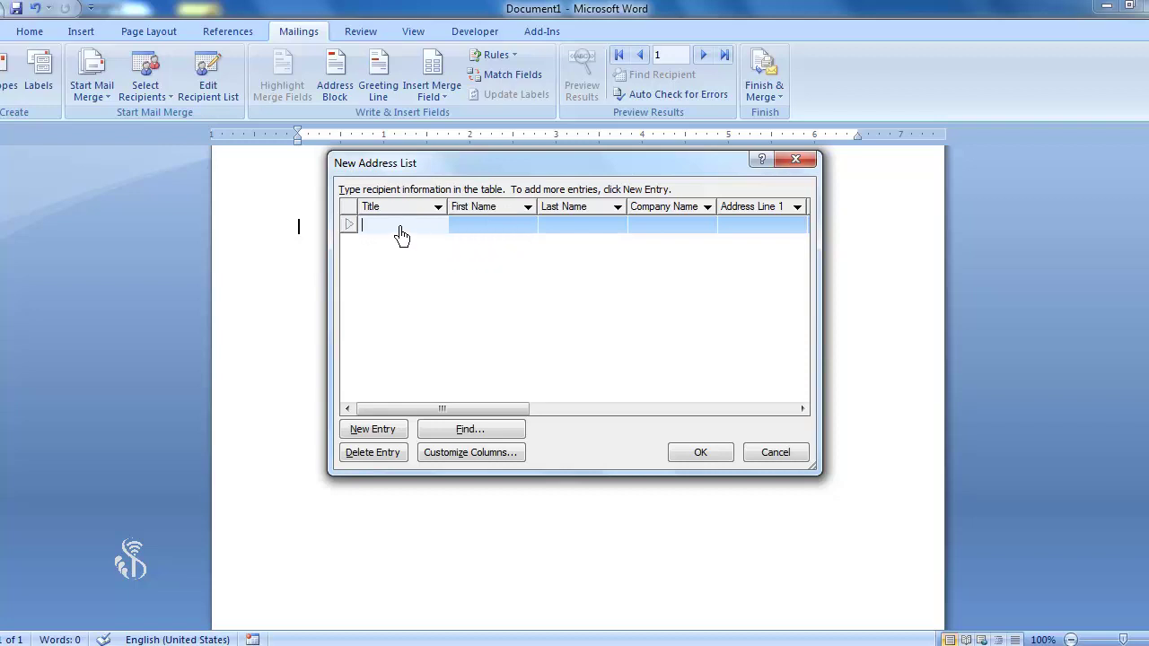
pyautogui.write('Kumar')
pyautogui.press('Tab')
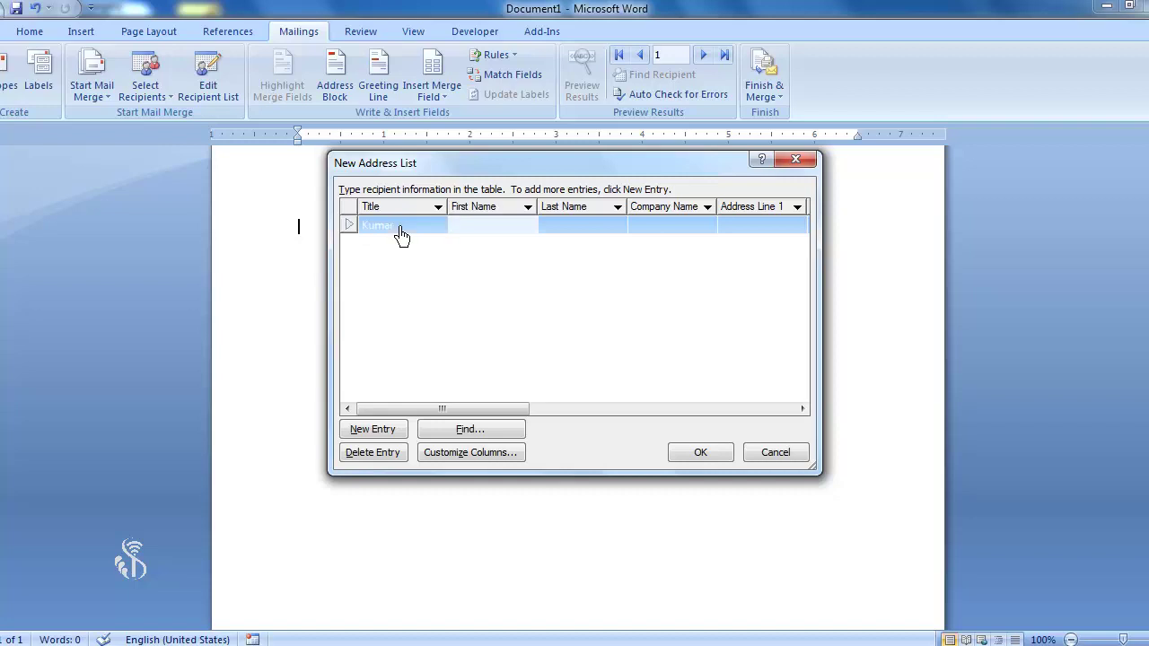
pyautogui.press('Tab')
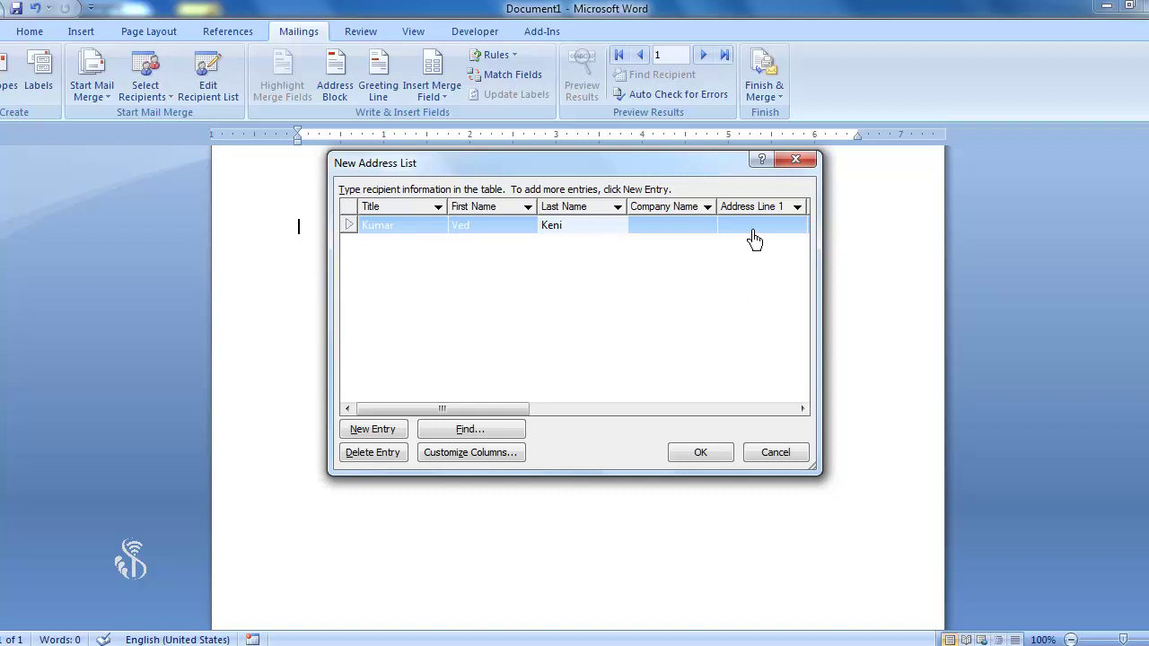
# - Add a second entry with its title, first name and last name, then confirm the list
pyautogui.click(378, 436)
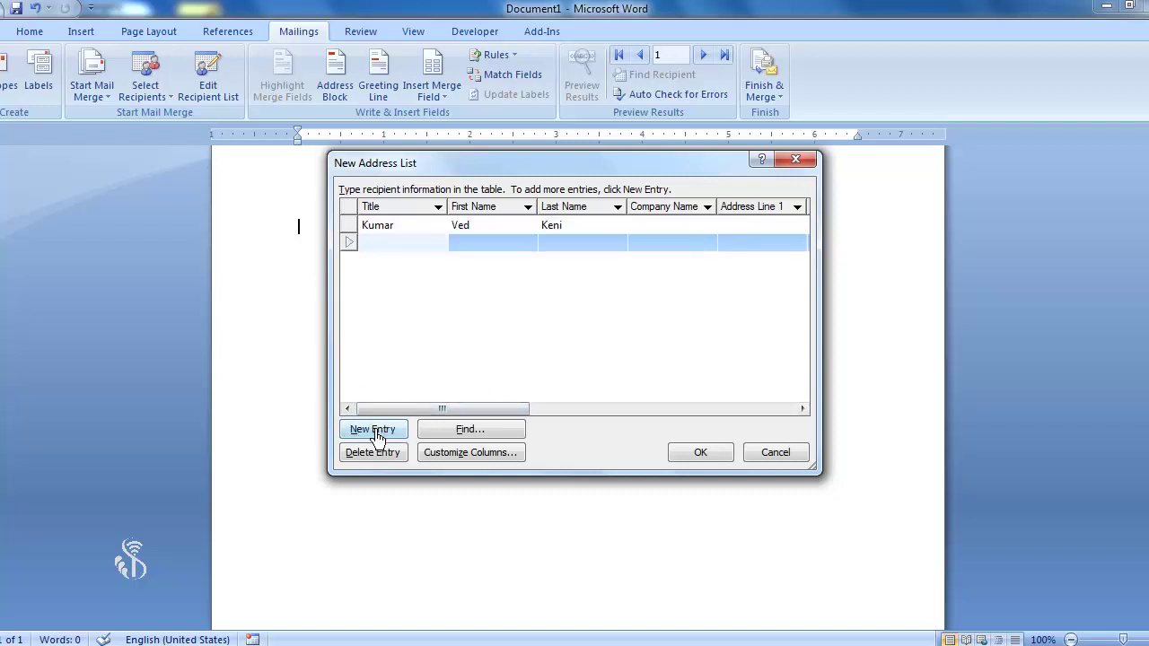
pyautogui.write('Kumari')
pyautogui.press('Tab')
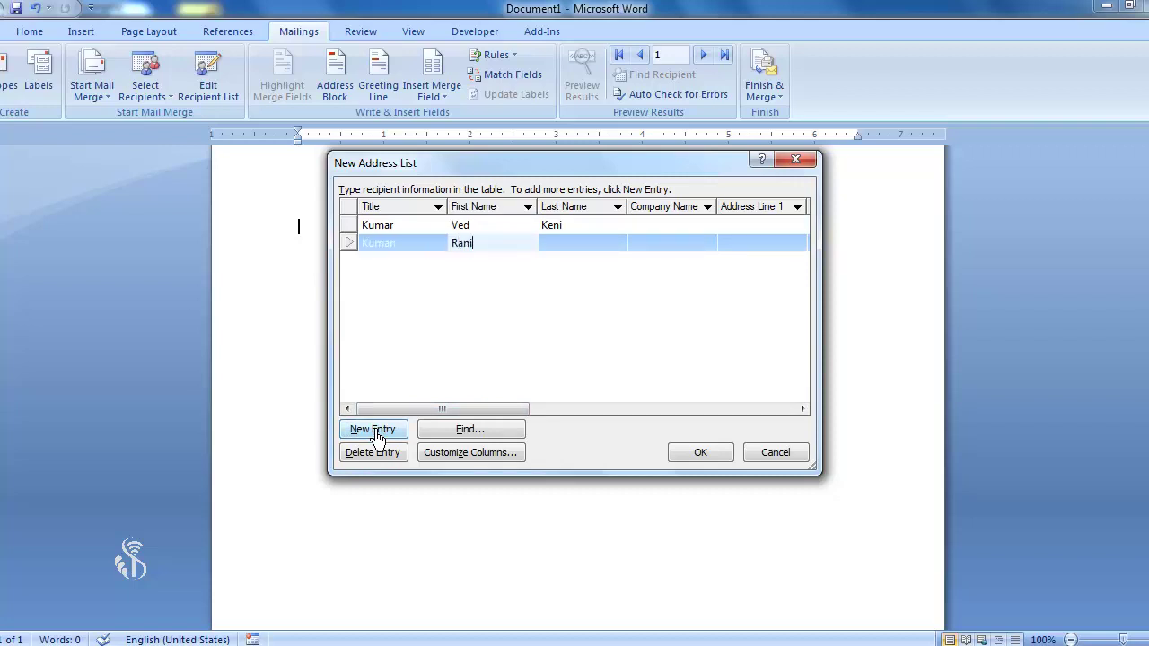
pyautogui.press('Tab')
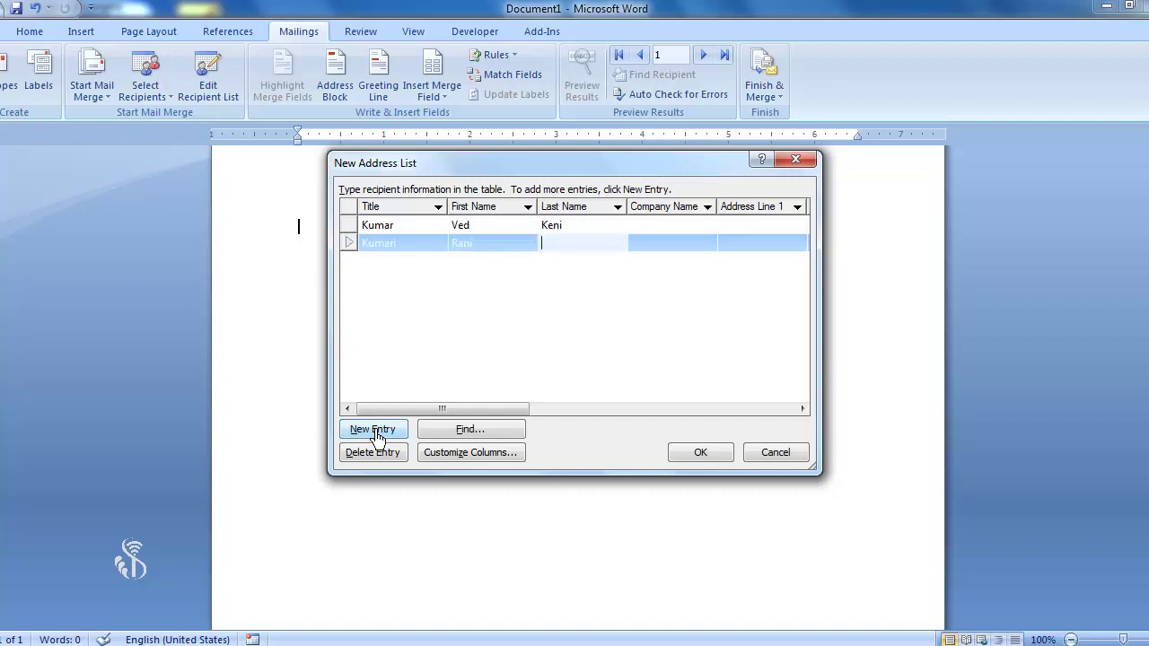
pyautogui.click(700, 454)
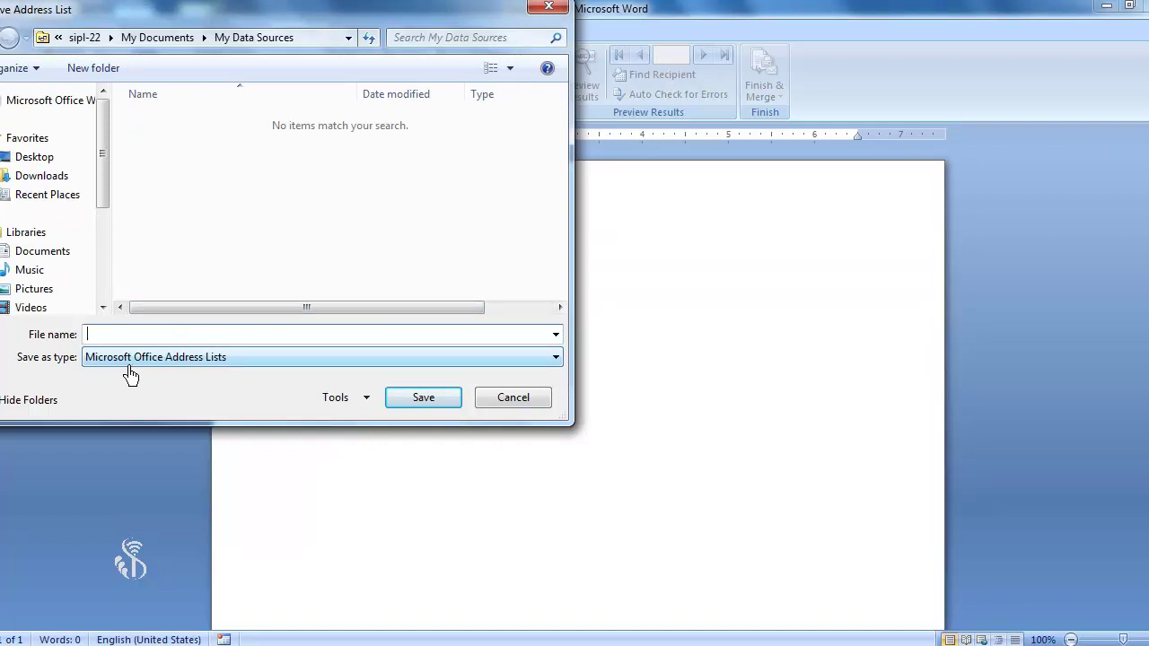
# - Save the address list under the file name 'contact'
pyautogui.write('contact')
pyautogui.click(415, 398)
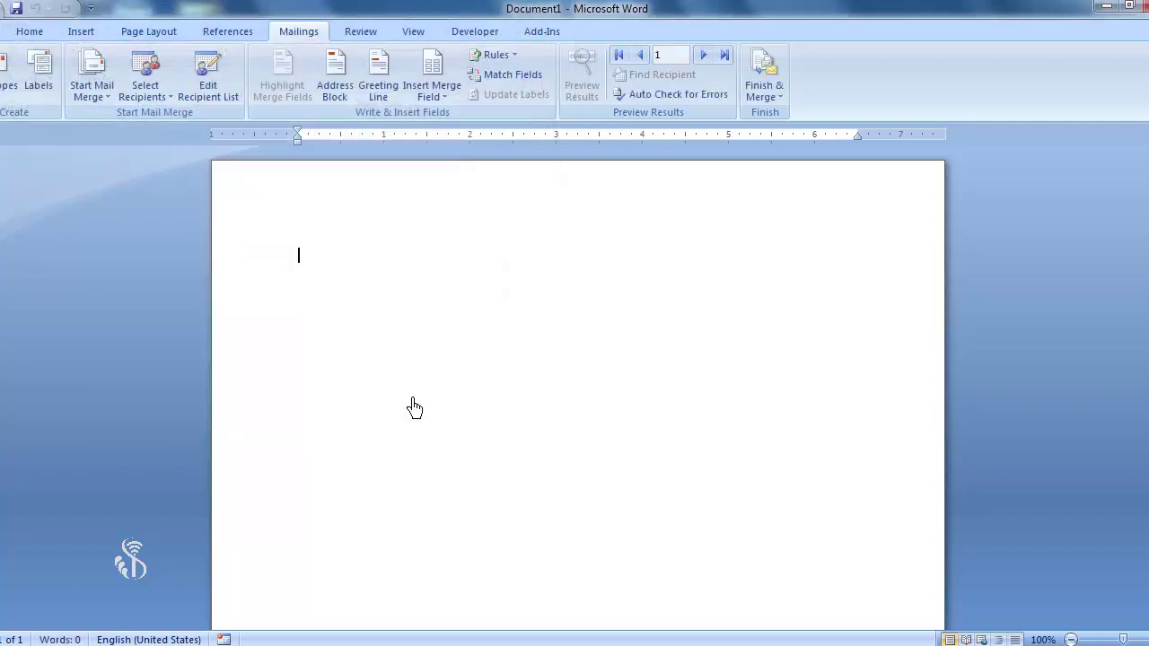
# - Browse for an existing recipient list, cancel the data source dialog, and show available merge fields
pyautogui.click(167, 98)
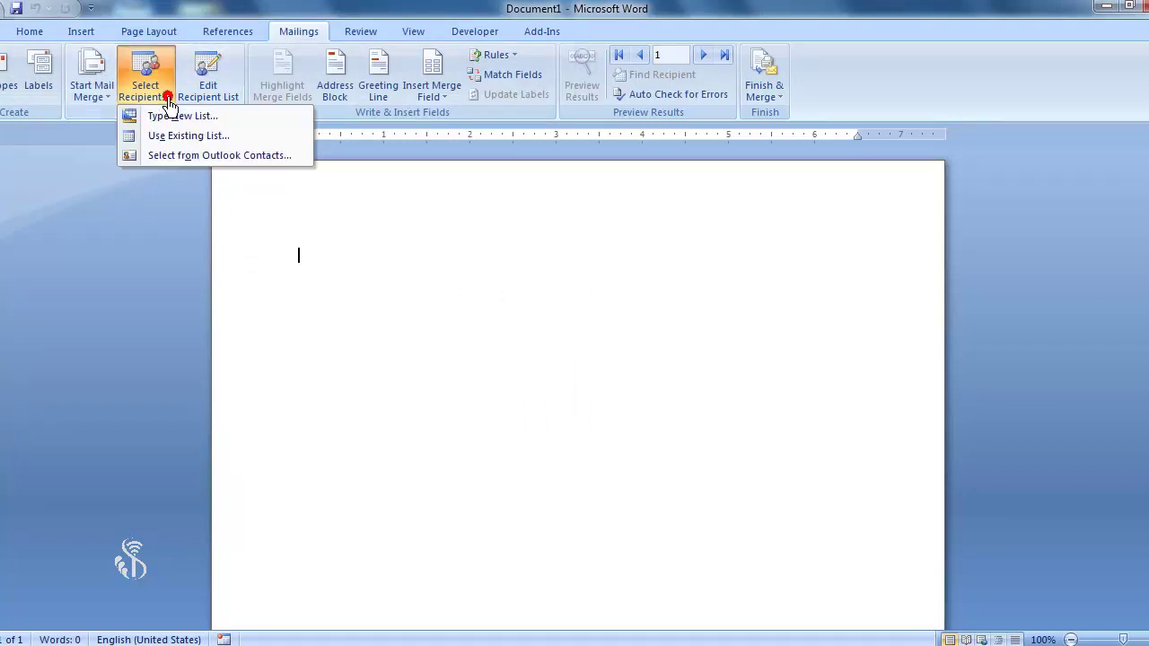
pyautogui.click(190, 142)
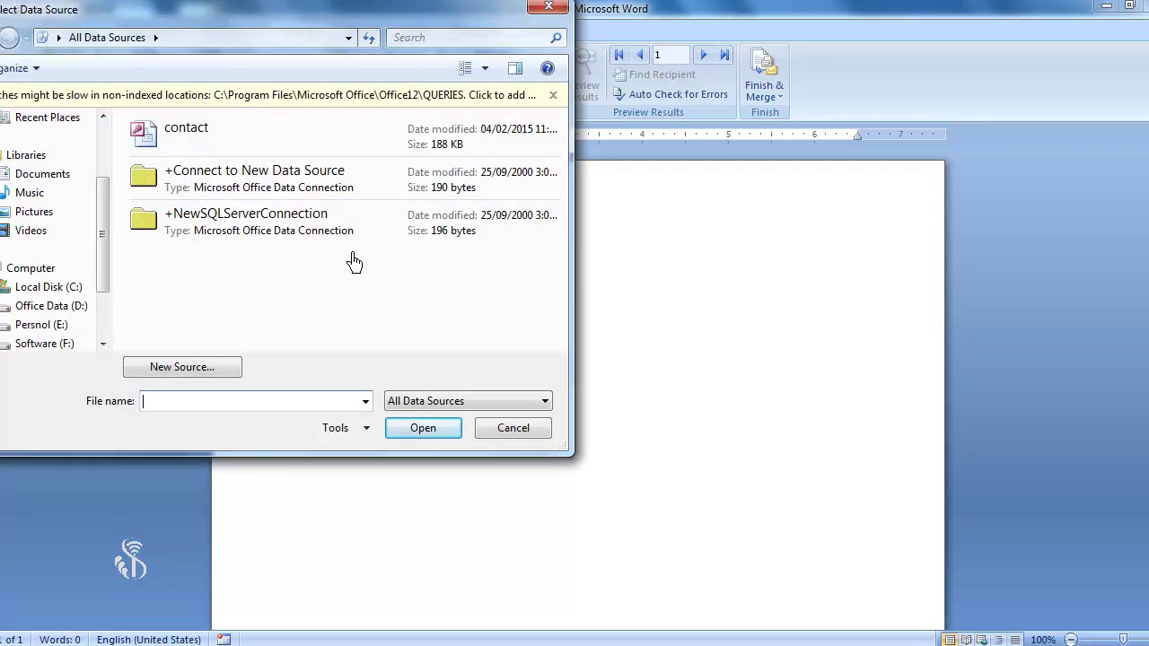
pyautogui.click(508, 433)
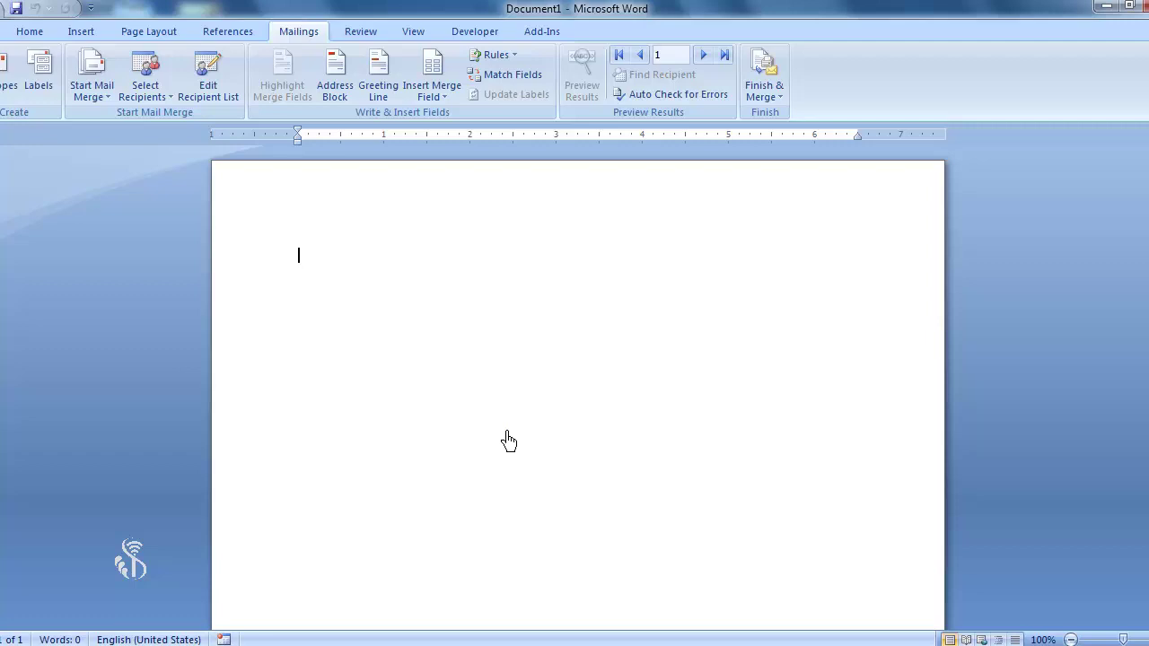
pyautogui.click(443, 99)
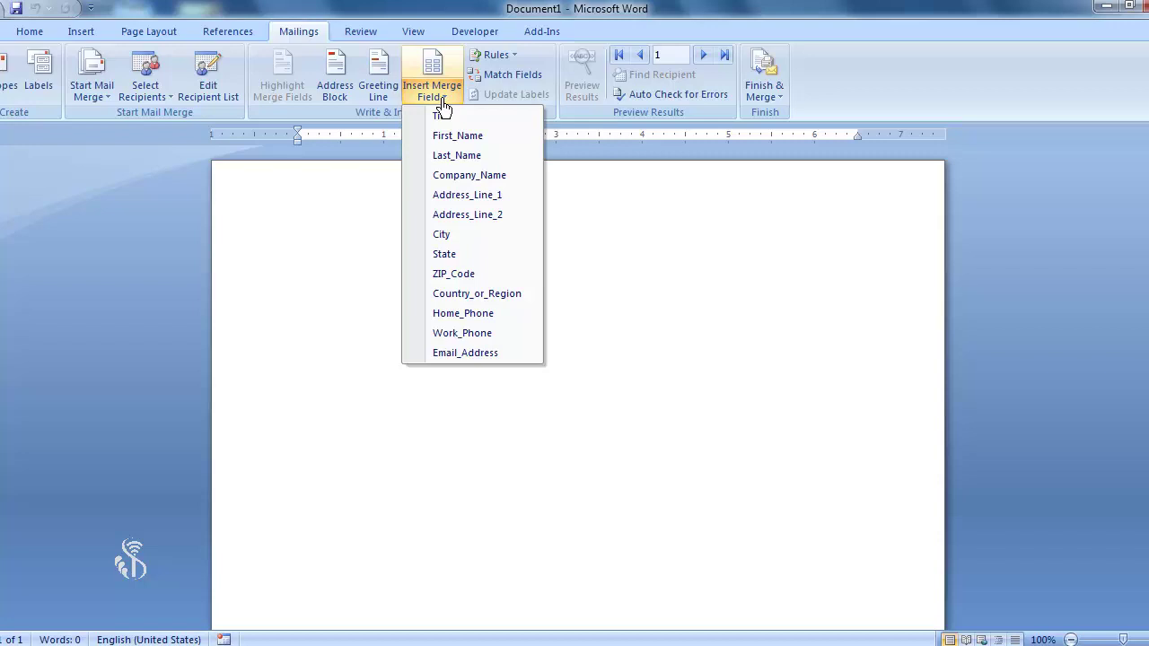
# - Insert the Title, First_Name and Last_Name merge fields one after another on the first line
pyautogui.click(440, 116)
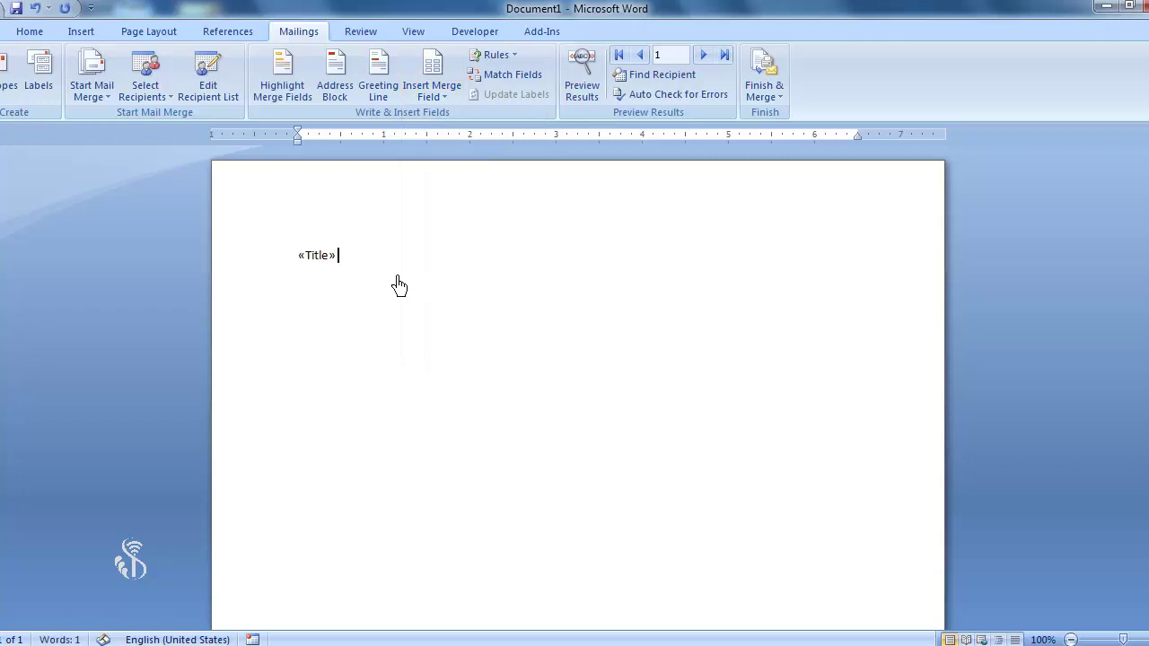
pyautogui.click(430, 95)
pyautogui.click(450, 135)
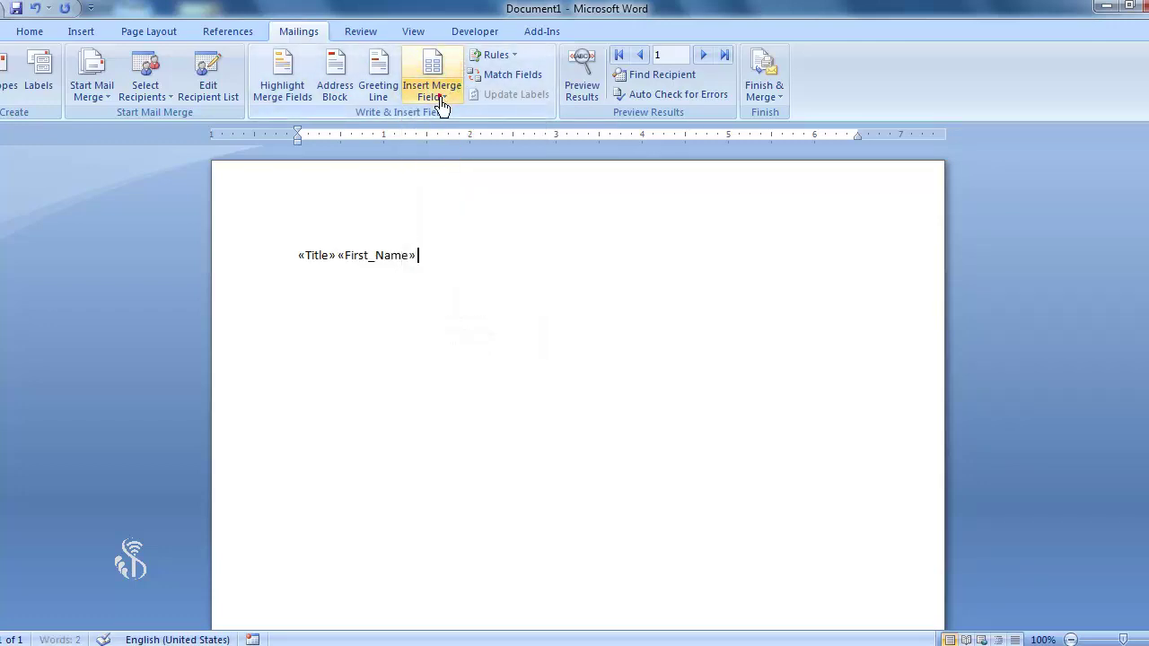
pyautogui.click(436, 92)
pyautogui.click(446, 159)
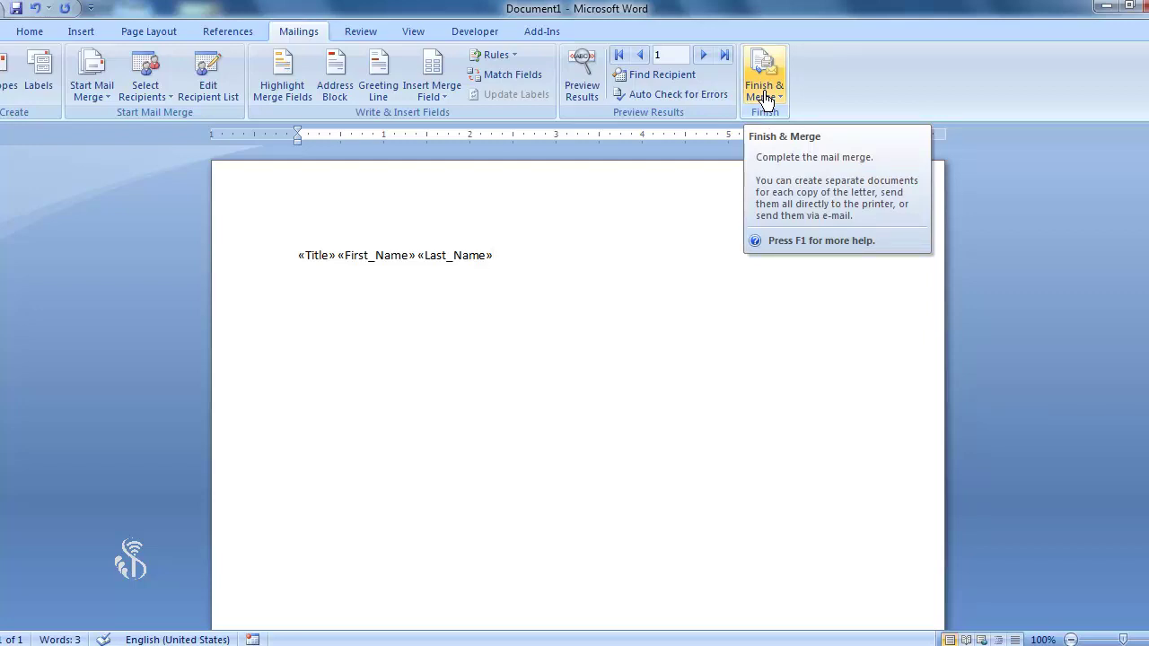
# - Start Finish & Merge and set the merge to a From–To range of records instead of all
pyautogui.click(764, 99)
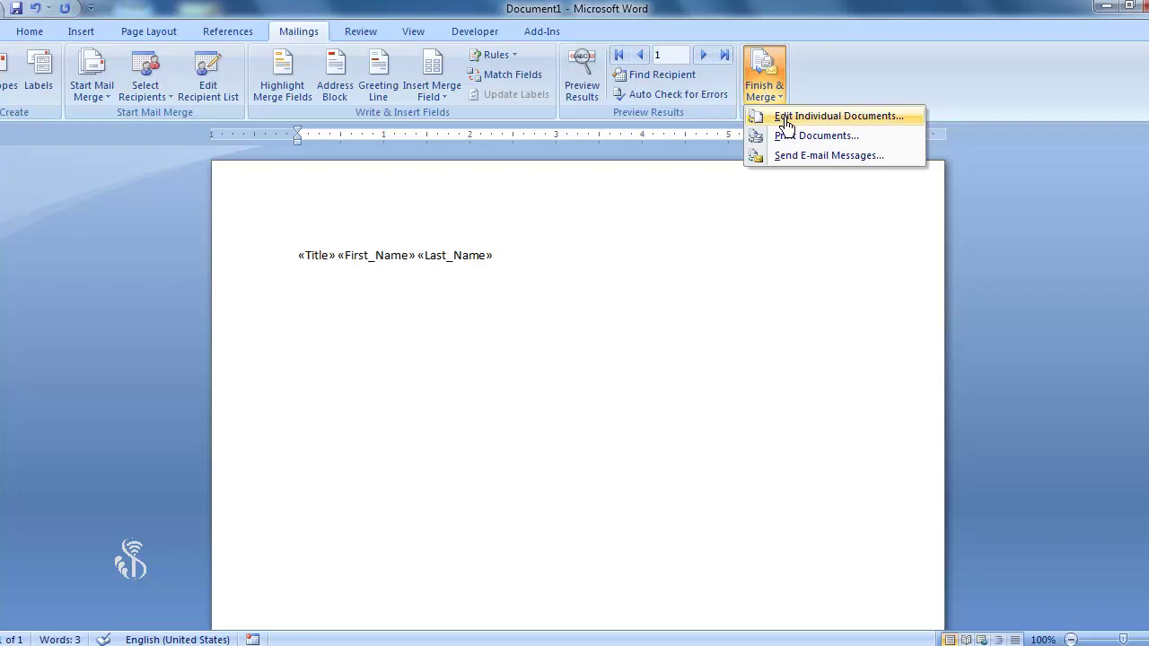
pyautogui.click(780, 117)
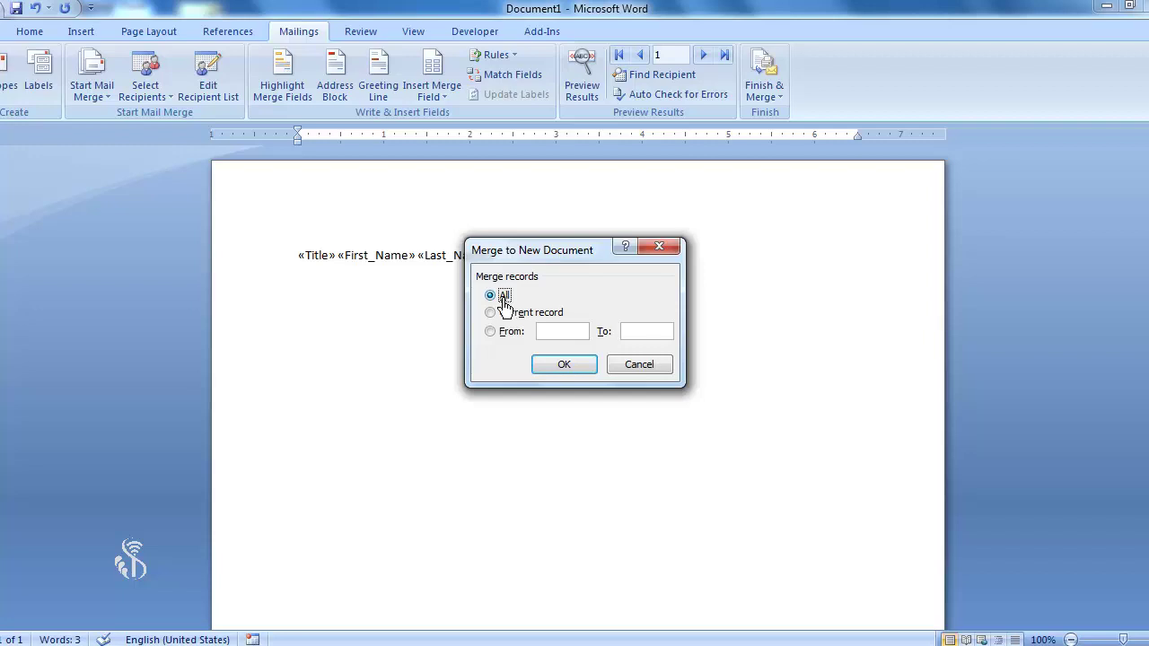
pyautogui.click(512, 312)
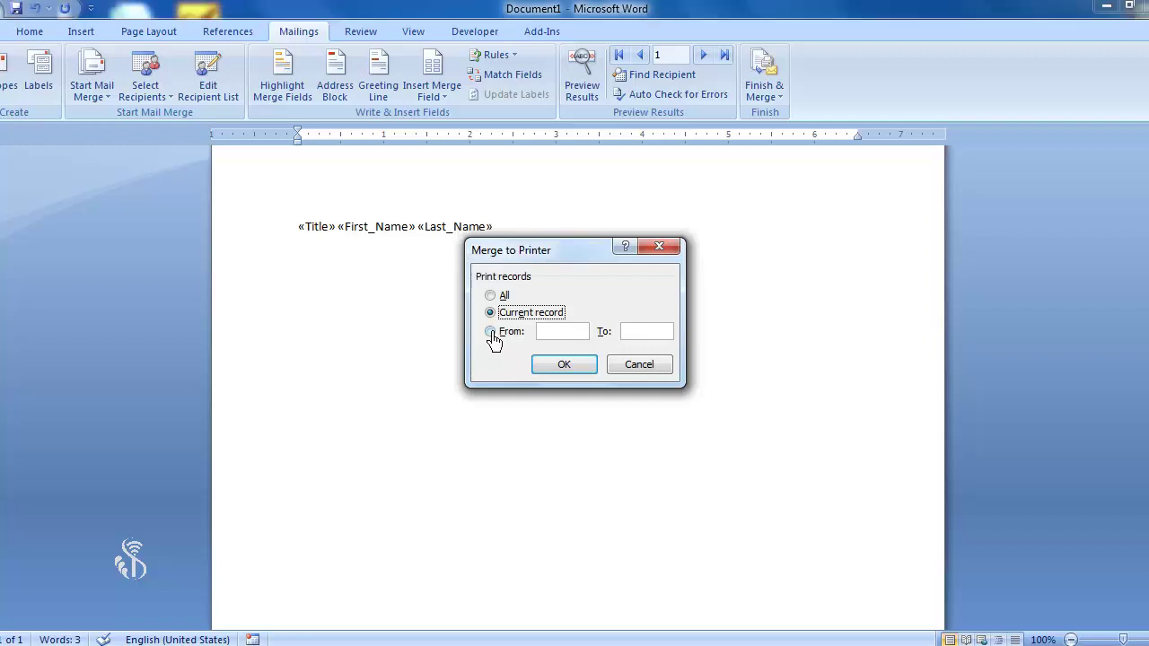
pyautogui.click(491, 332)
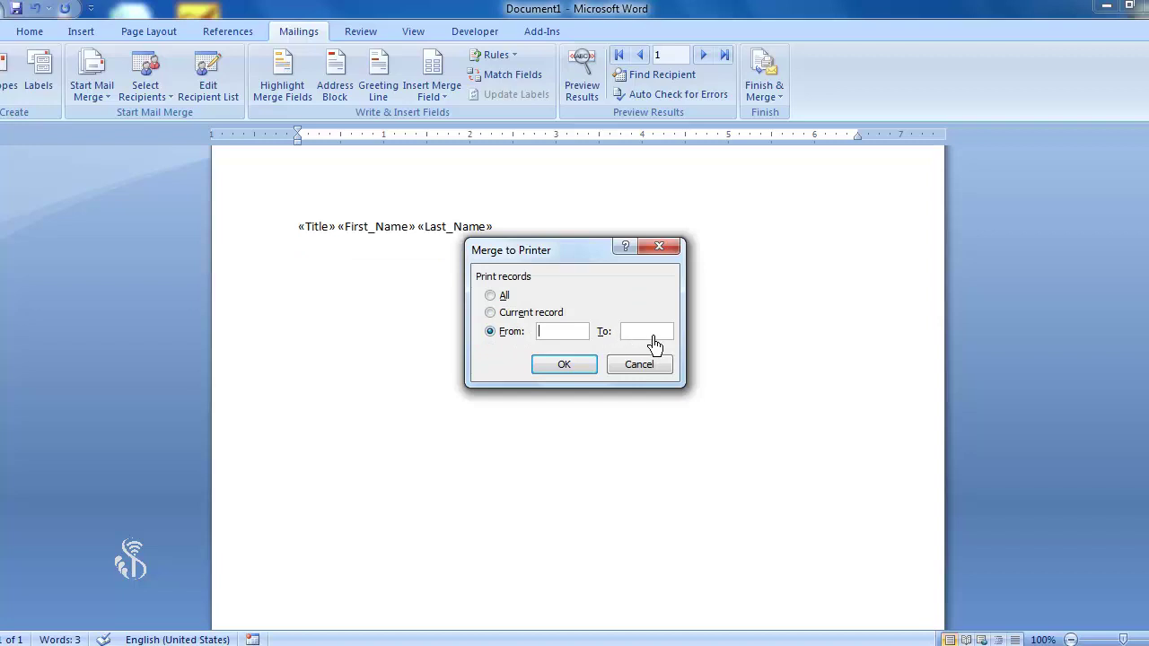